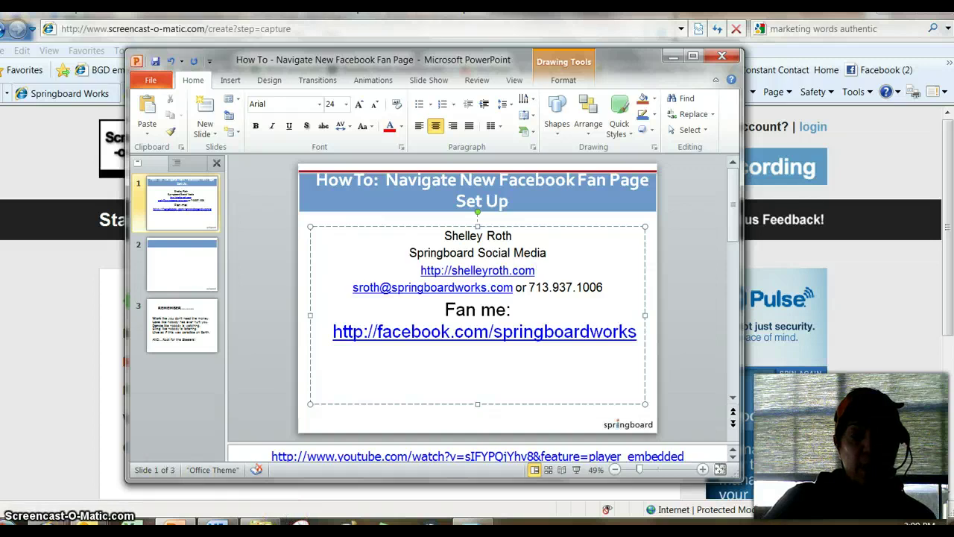
Bring the Facebook browser window forward and switch to the Create a Page tab
{"action": "mouse_move", "coordinate": [258, 528]}
{"action": "left_click", "coordinate": [75, 491]}
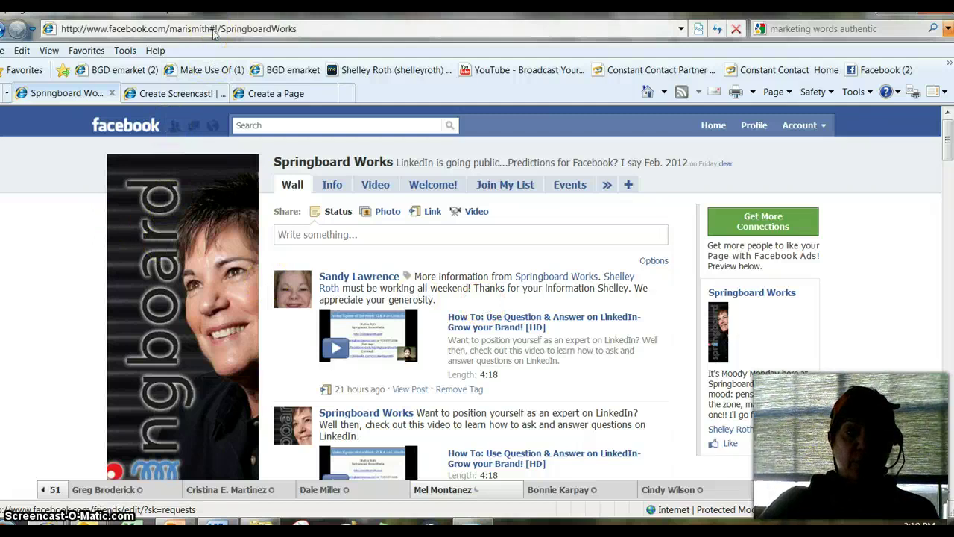
{"action": "left_click", "coordinate": [260, 94]}
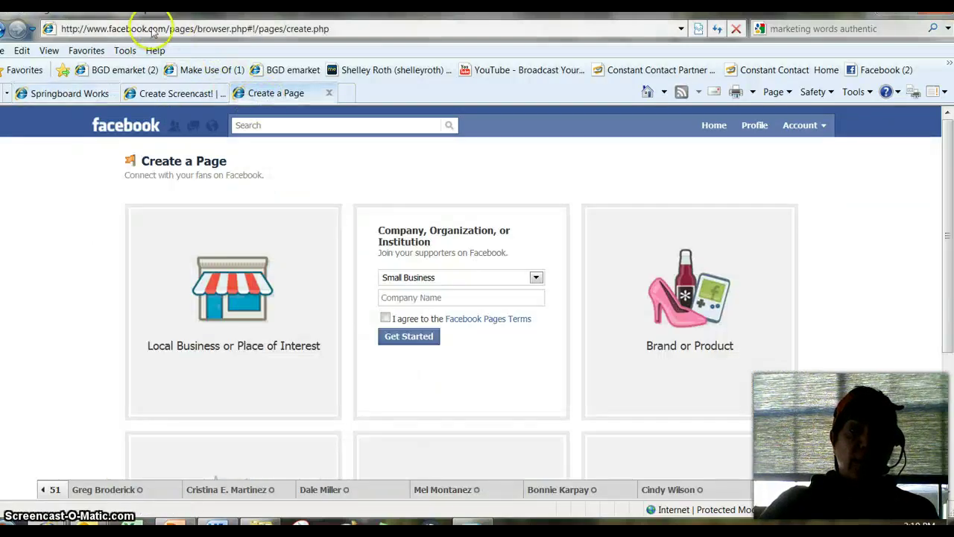
Load facebook.com/pages and start a new Page with + Create Page
{"action": "left_click", "coordinate": [195, 30]}
{"action": "left_click_drag", "start_coordinate": [195, 28], "coordinate": [332, 28]}
{"action": "key", "text": "BackSpace"}
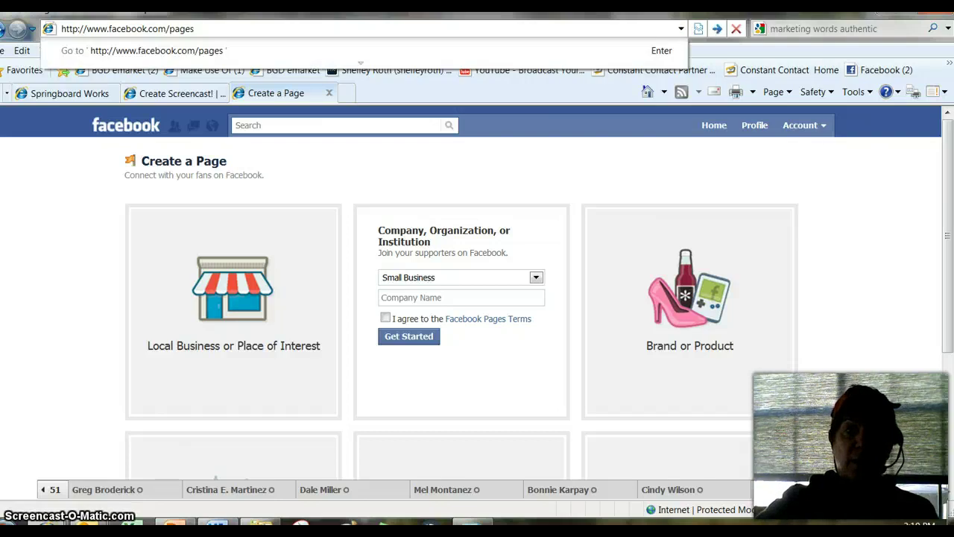
{"action": "key", "text": "Return"}
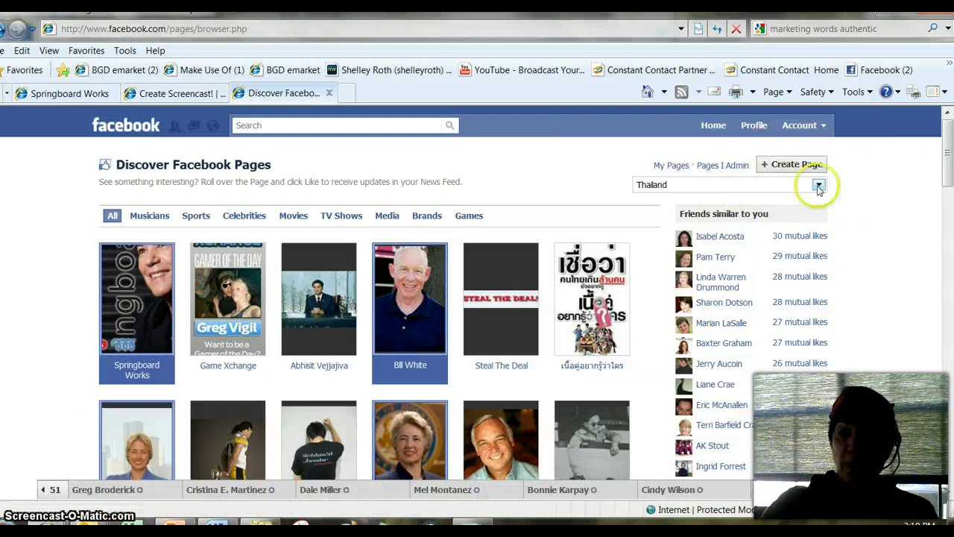
{"action": "left_click", "coordinate": [793, 165]}
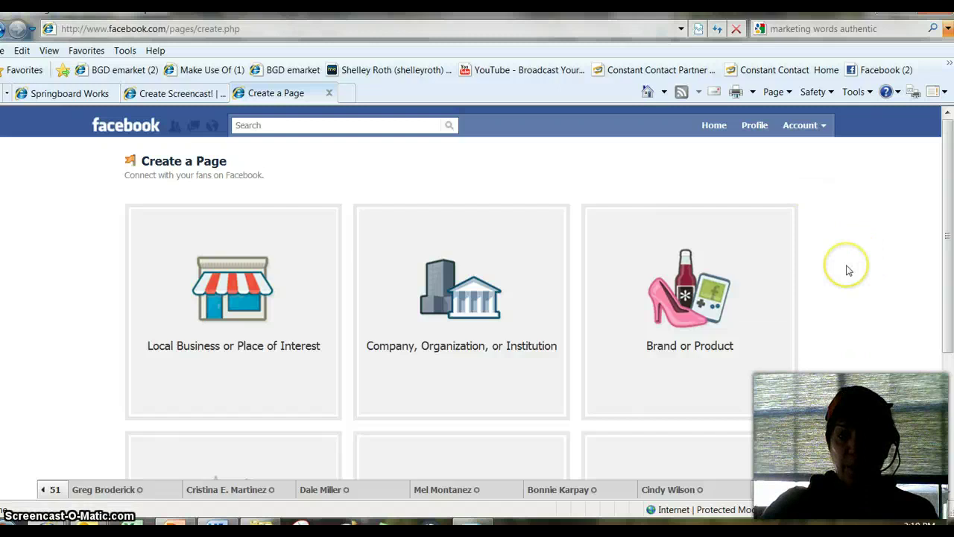
Scroll down through all six page-category tiles, then back up to the top
{"action": "scroll", "coordinate": [848, 271], "scroll_direction": "down", "scroll_amount": 1}
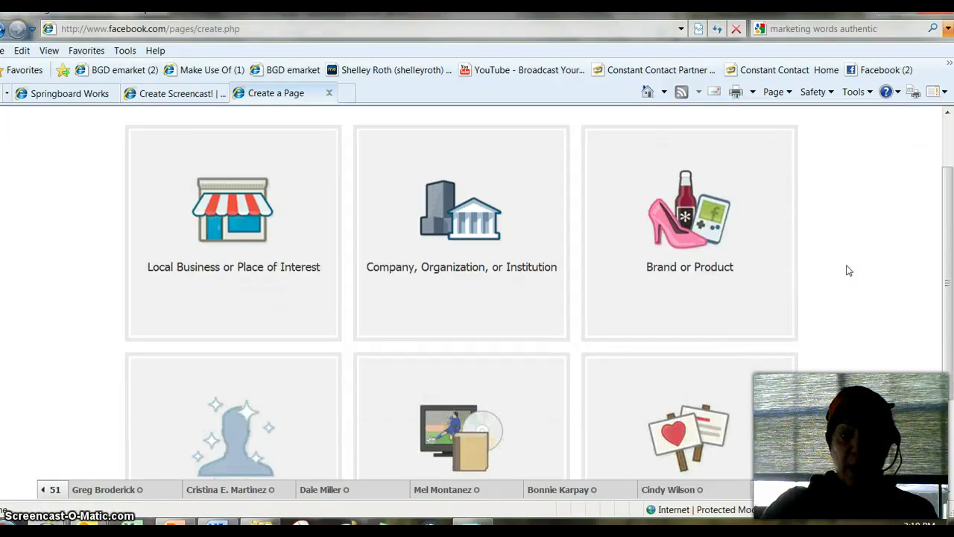
{"action": "scroll", "coordinate": [848, 271], "scroll_direction": "down", "scroll_amount": 1}
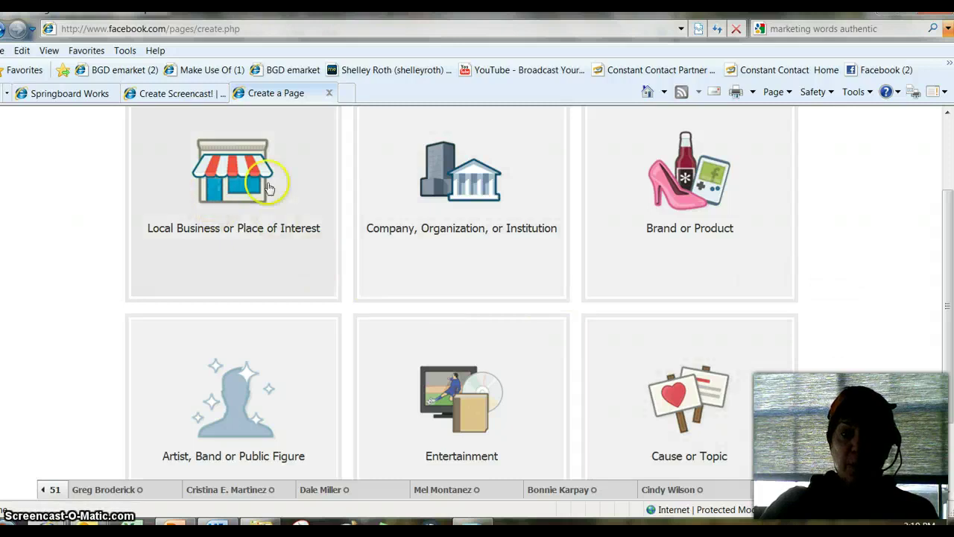
{"action": "scroll", "coordinate": [671, 217], "scroll_direction": "up", "scroll_amount": 2}
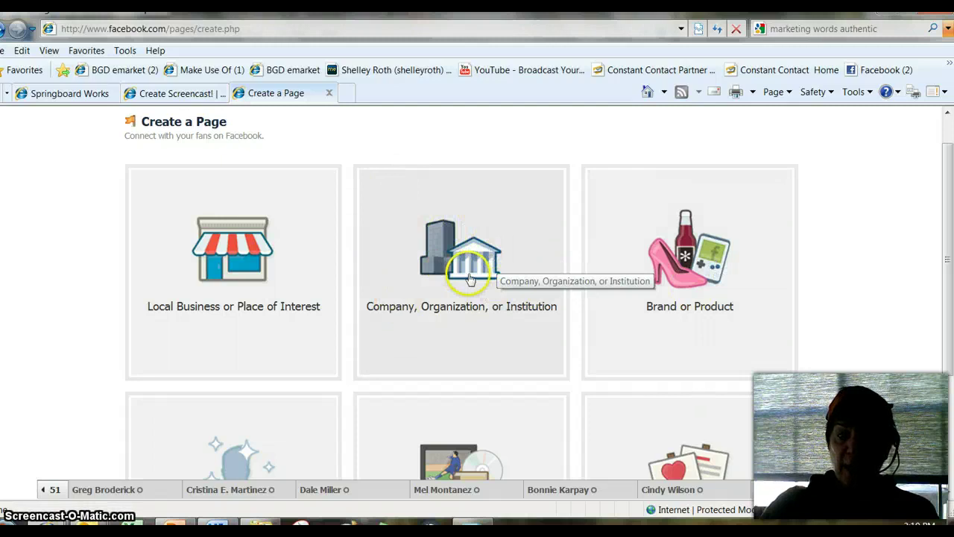
{"action": "left_click", "coordinate": [259, 270]}
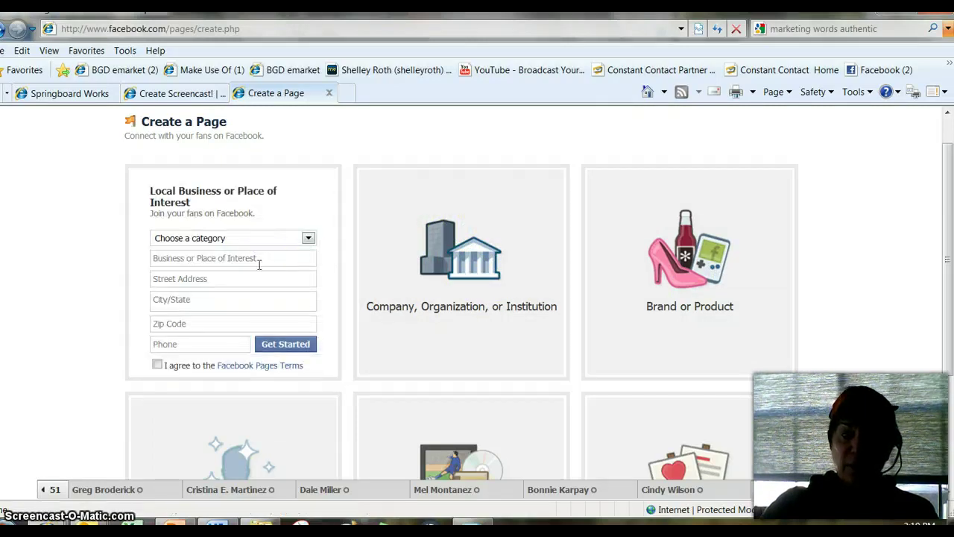
{"action": "left_click", "coordinate": [309, 240]}
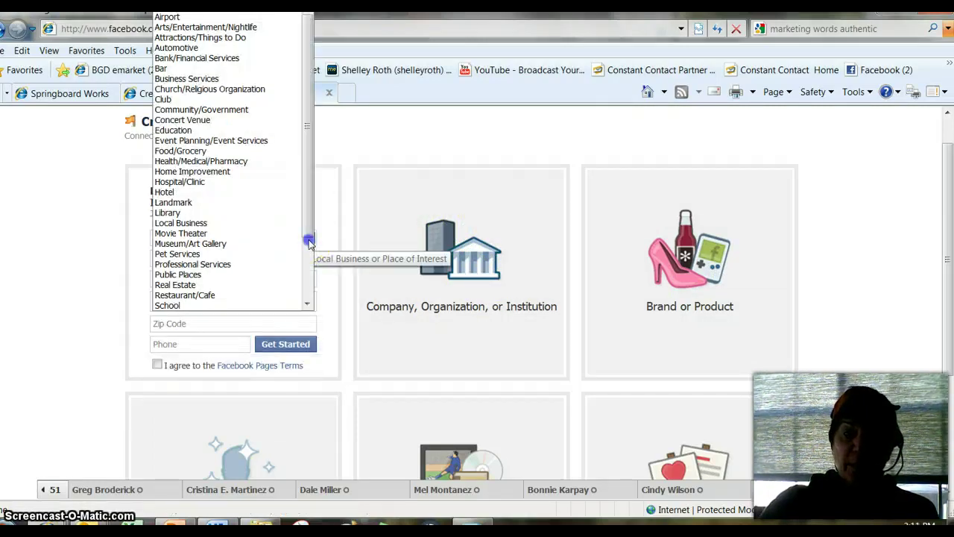
{"action": "mouse_move", "coordinate": [305, 209]}
{"action": "left_mouse_down"}
{"action": "mouse_move", "coordinate": [302, 296]}
{"action": "mouse_move", "coordinate": [293, 202]}
{"action": "left_mouse_up"}
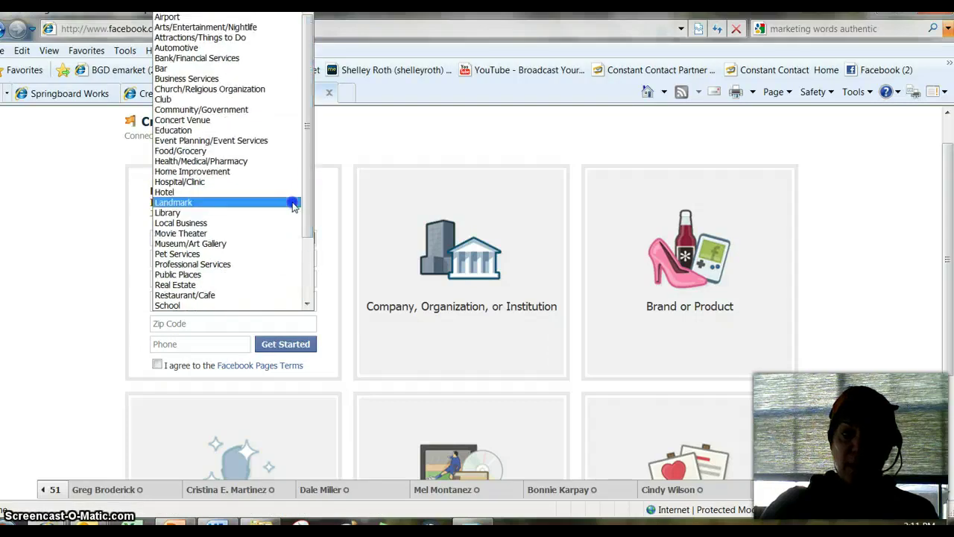
{"action": "left_click", "coordinate": [113, 209]}
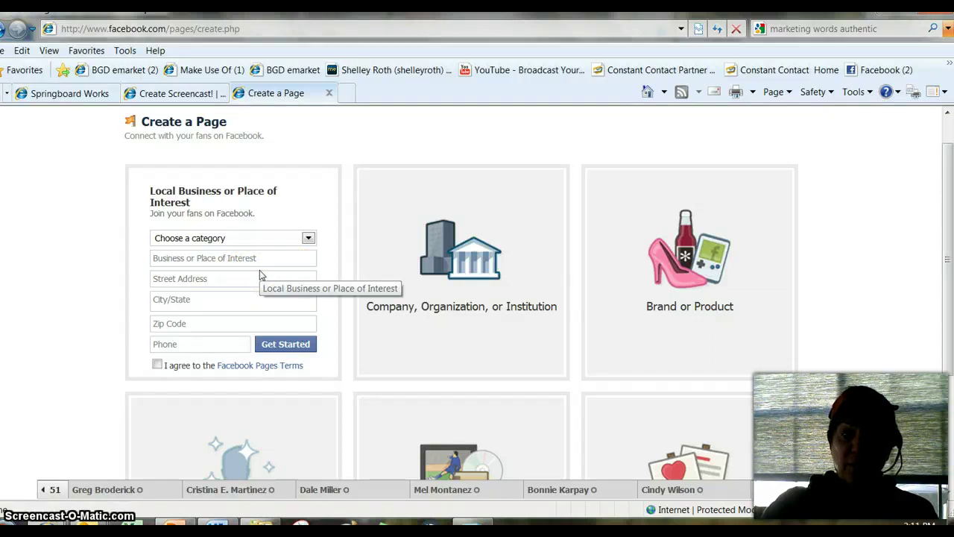
{"action": "left_click", "coordinate": [283, 255]}
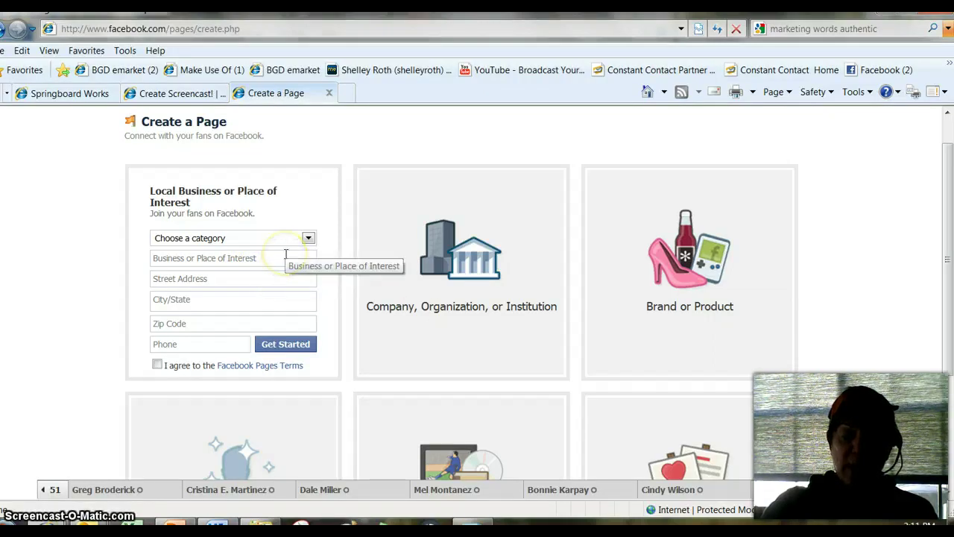
{"action": "left_click", "coordinate": [307, 238]}
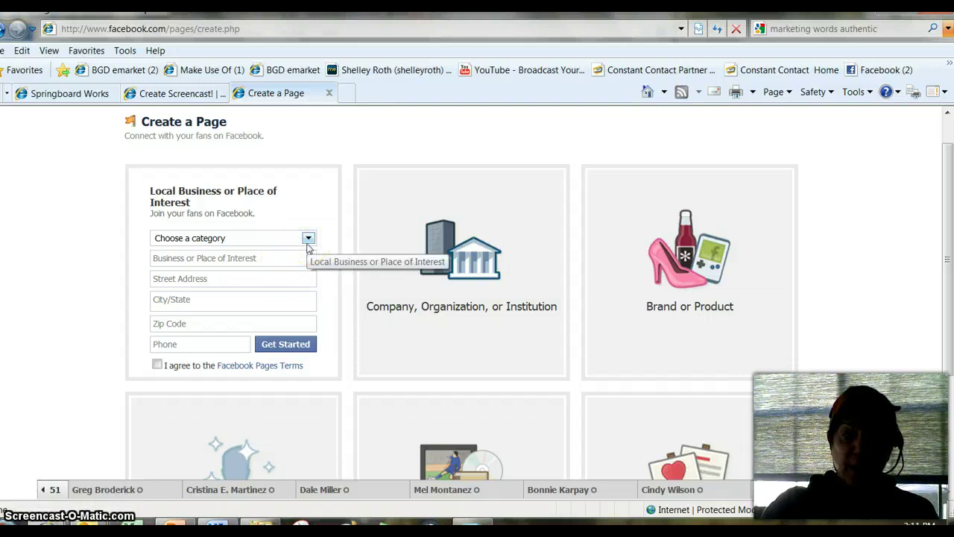
Open the Company, Organization, or Institution form and browse its categories to Small Business without choosing one
{"action": "left_click", "coordinate": [524, 192]}
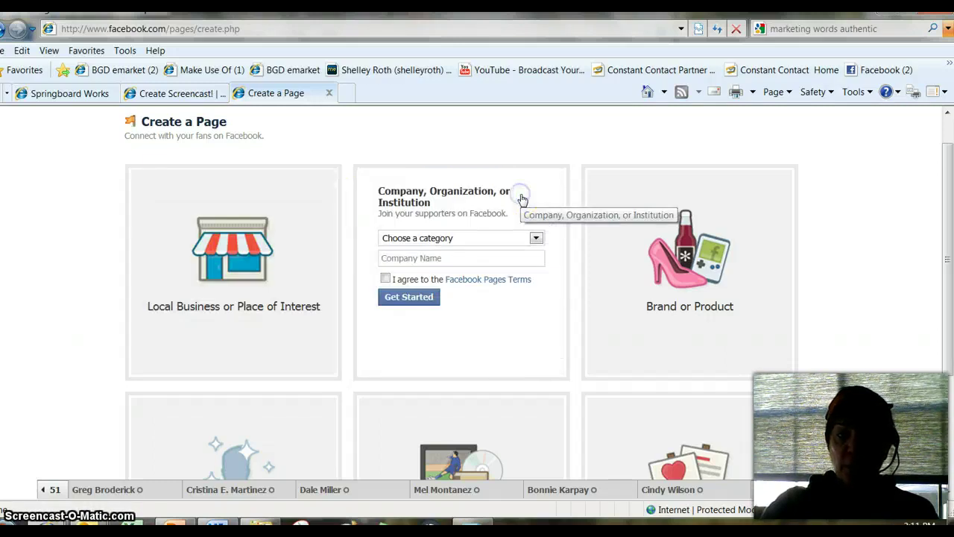
{"action": "left_click", "coordinate": [503, 210]}
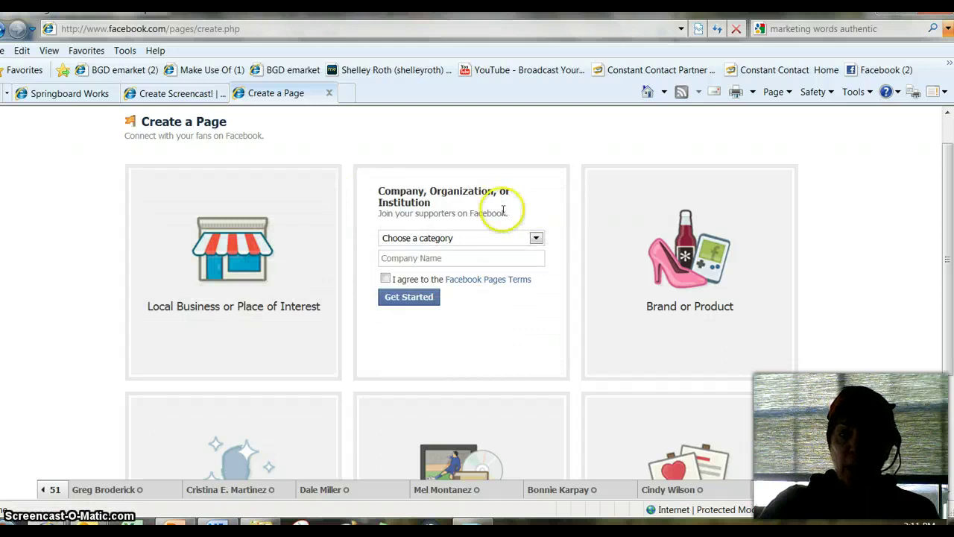
{"action": "left_click", "coordinate": [535, 238]}
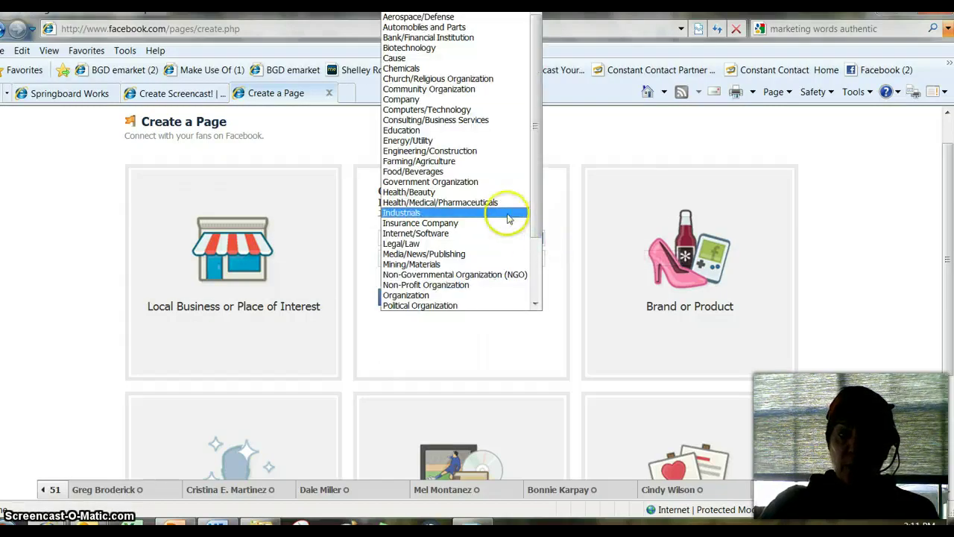
{"action": "left_click_drag", "start_coordinate": [539, 153], "coordinate": [540, 218]}
{"action": "left_click", "coordinate": [470, 266]}
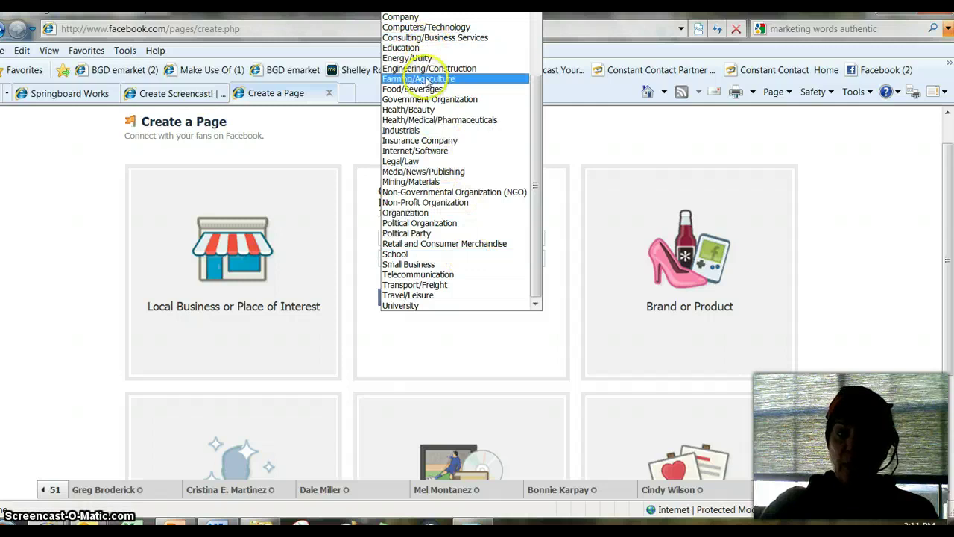
{"action": "left_click", "coordinate": [550, 125]}
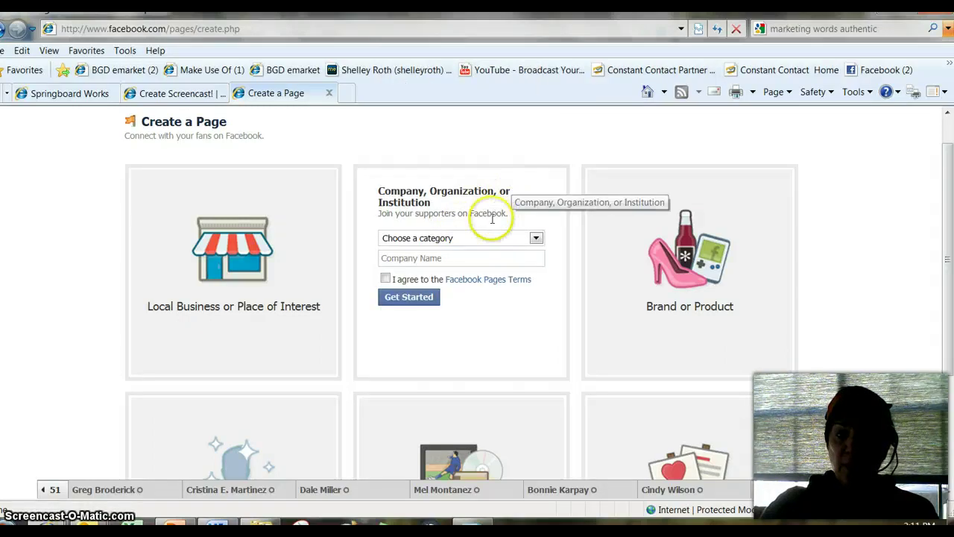
Open the Brand or Product form and browse its category choices, leaving the category unchosen
{"action": "left_click", "coordinate": [671, 261]}
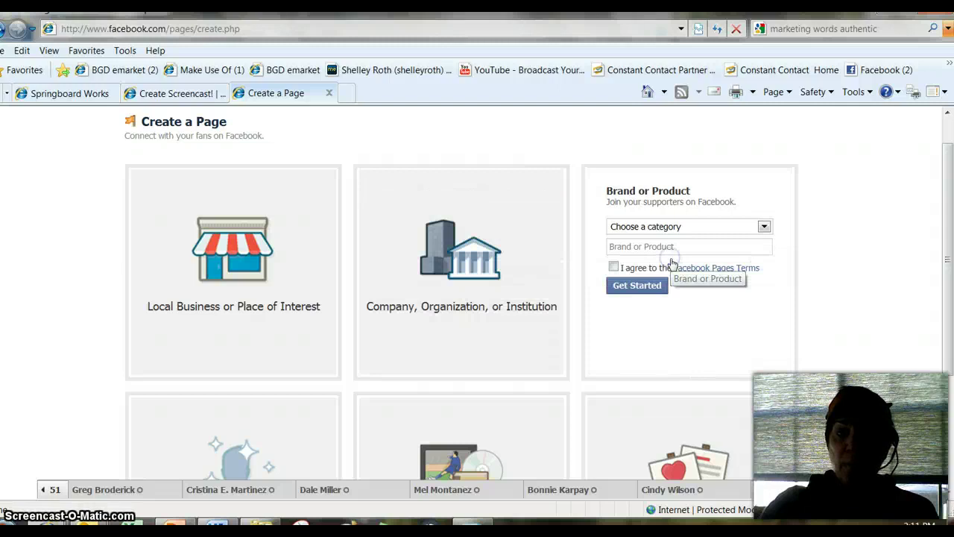
{"action": "left_click", "coordinate": [764, 227]}
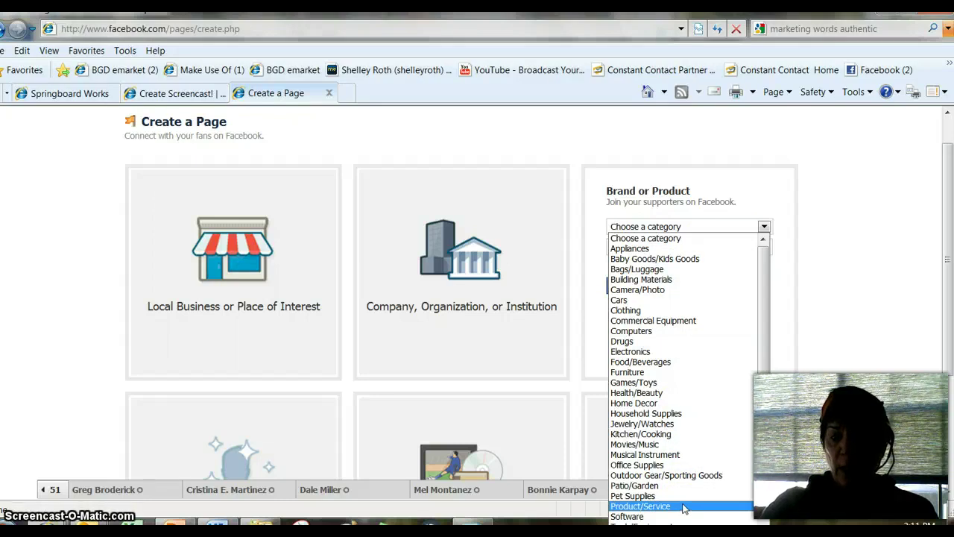
{"action": "left_click", "coordinate": [728, 168]}
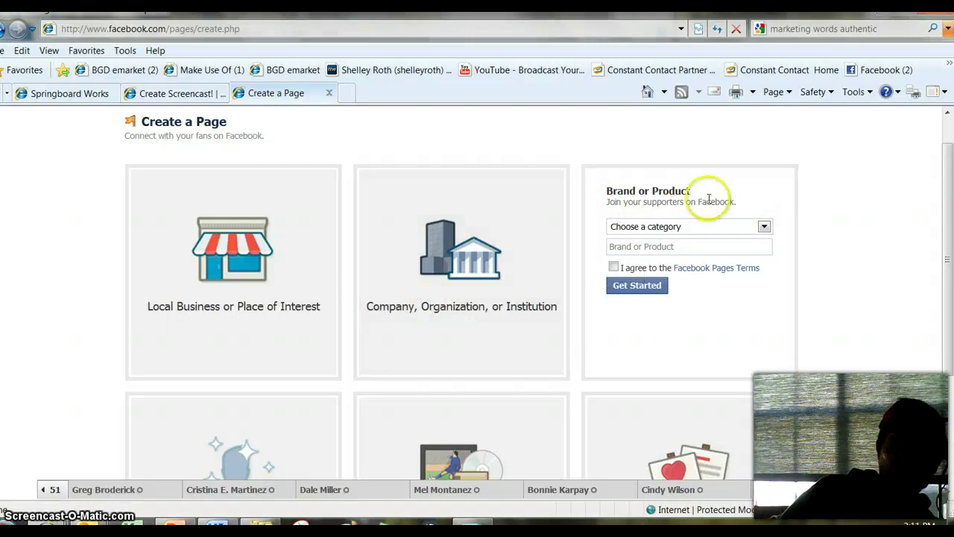
Open the Artist, Band or Public Figure form and set its category to Writer
{"action": "scroll", "coordinate": [688, 230], "scroll_direction": "down", "scroll_amount": 1}
{"action": "scroll", "coordinate": [689, 232], "scroll_direction": "down", "scroll_amount": 1}
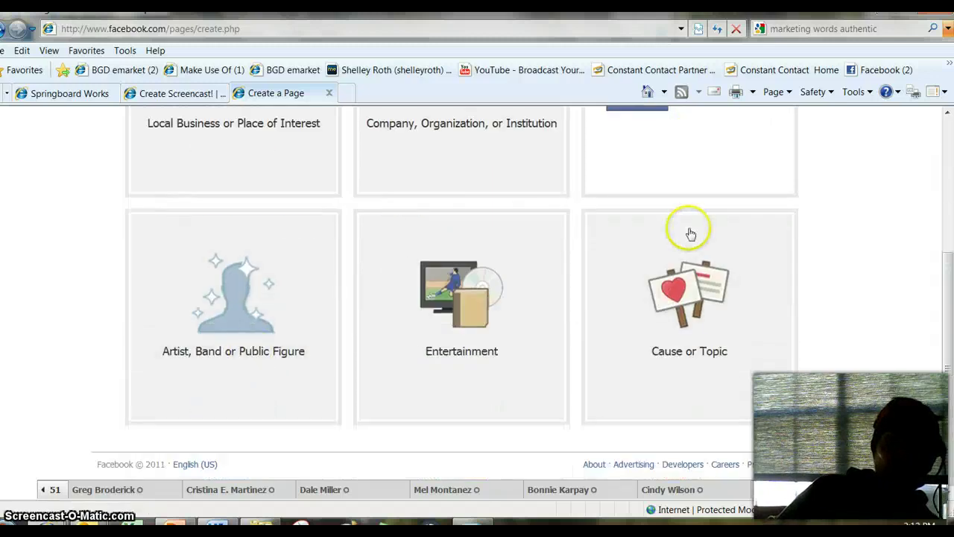
{"action": "left_click", "coordinate": [225, 324]}
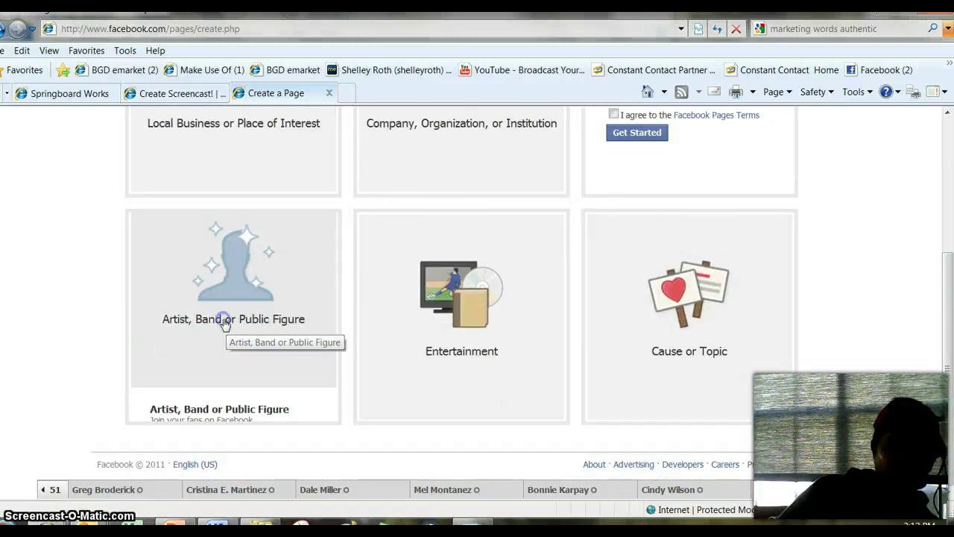
{"action": "left_click", "coordinate": [307, 273]}
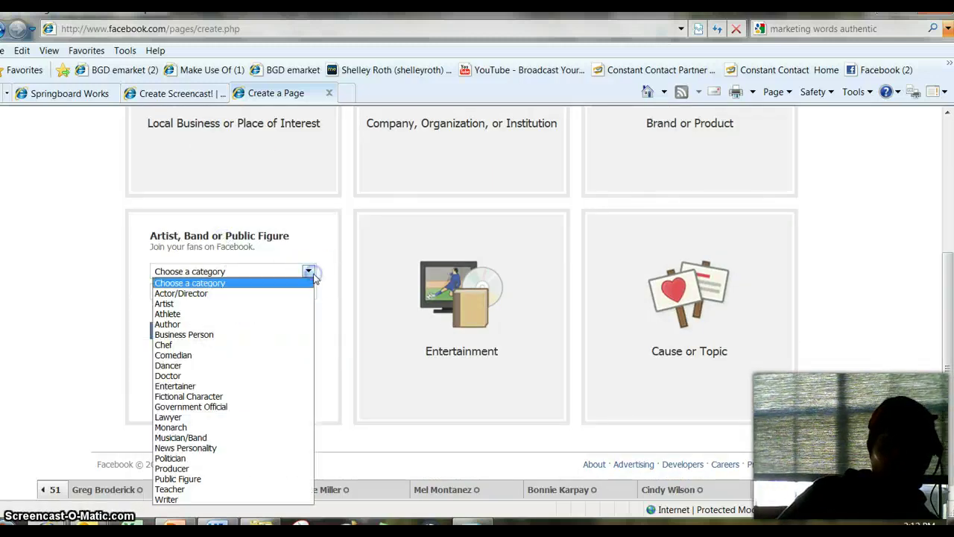
{"action": "left_click", "coordinate": [243, 499]}
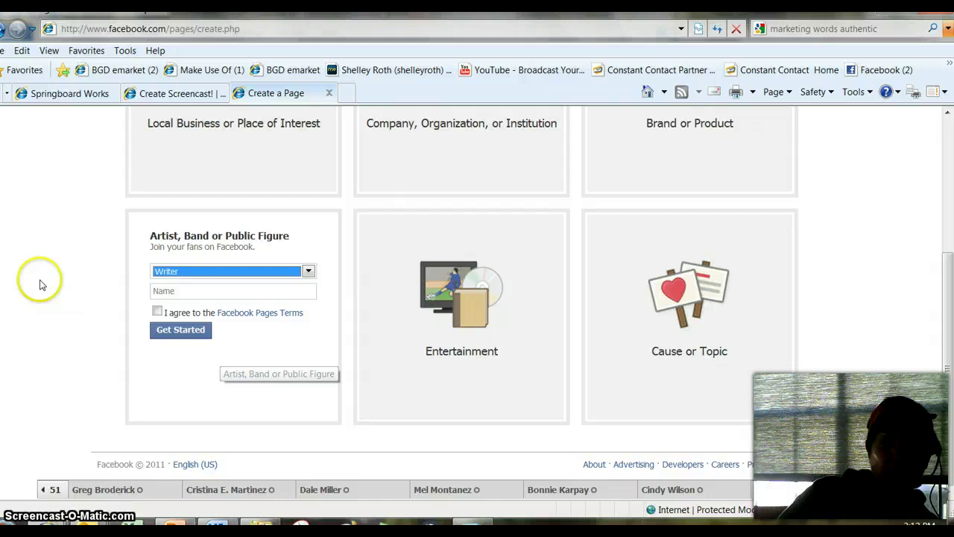
{"action": "scroll", "coordinate": [543, 200], "scroll_direction": "up", "scroll_amount": 3}
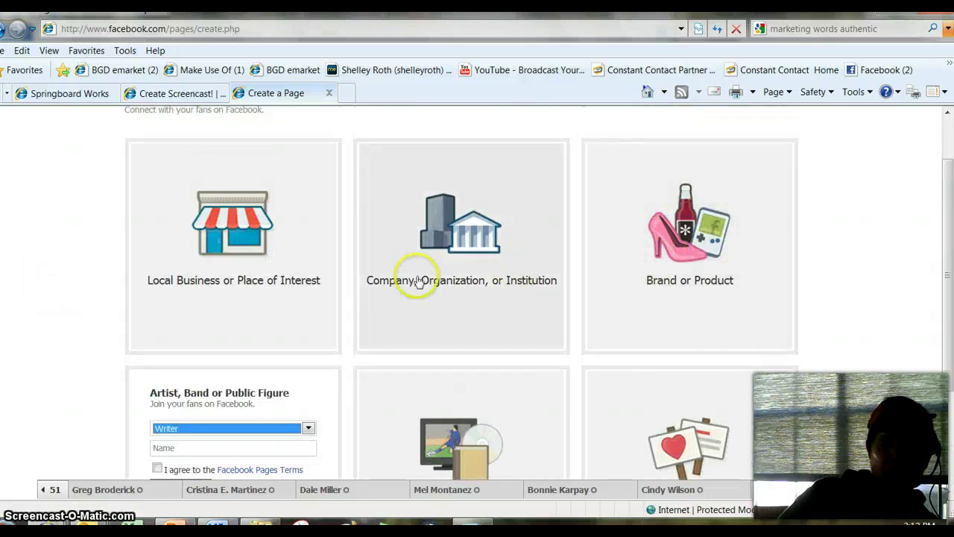
{"action": "scroll", "coordinate": [693, 261], "scroll_direction": "down", "scroll_amount": 2}
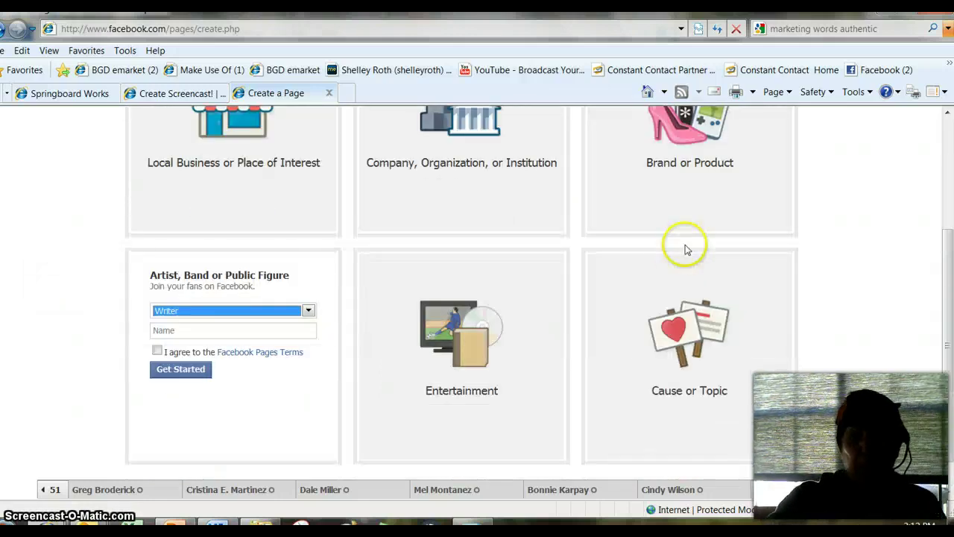
Browse the Entertainment categories without choosing one, then open the Cause or Topic form
{"action": "left_click", "coordinate": [472, 355]}
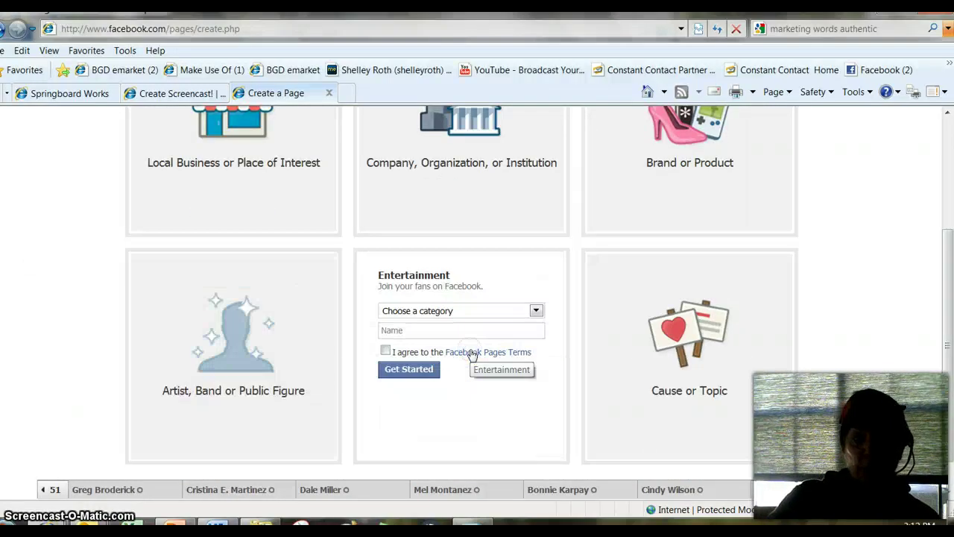
{"action": "left_click", "coordinate": [536, 311]}
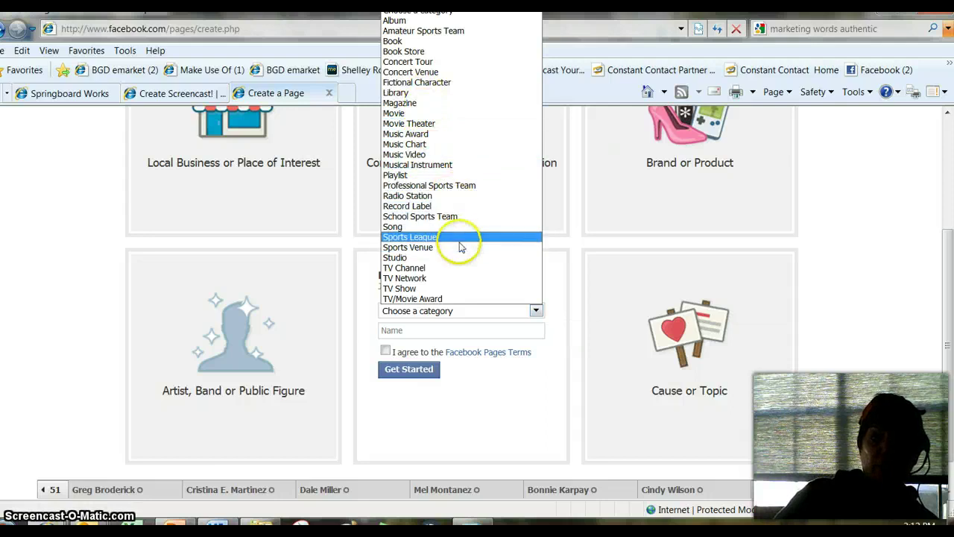
{"action": "left_click", "coordinate": [496, 331]}
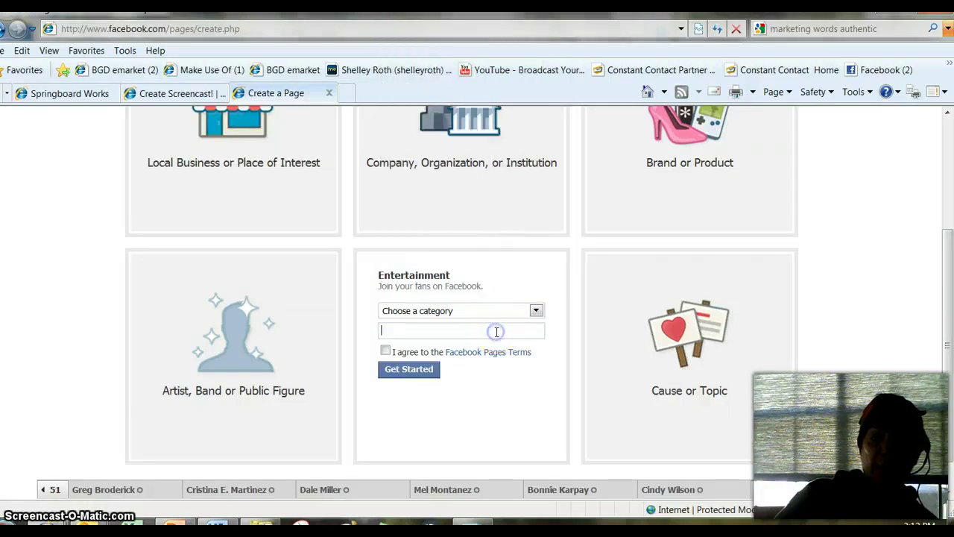
{"action": "left_click", "coordinate": [674, 329]}
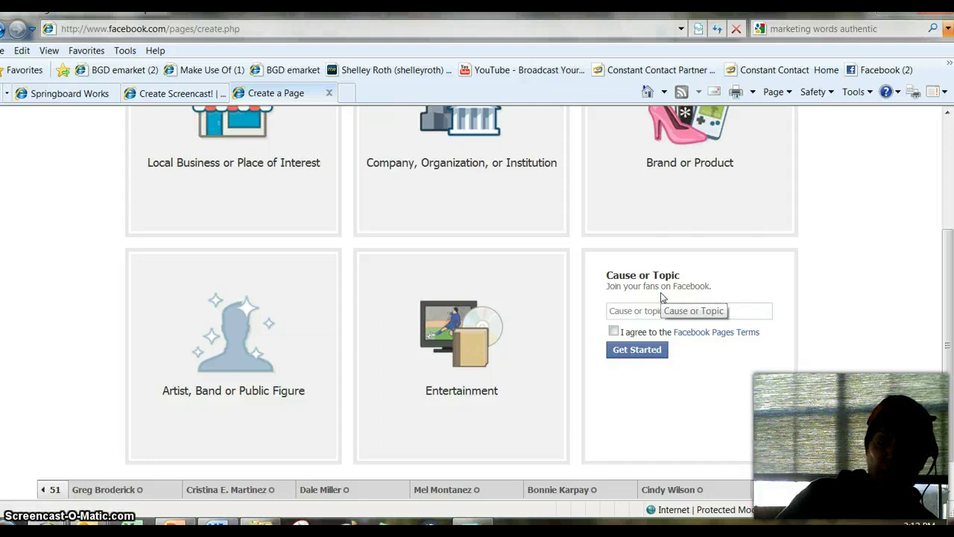
{"action": "left_click", "coordinate": [812, 291]}
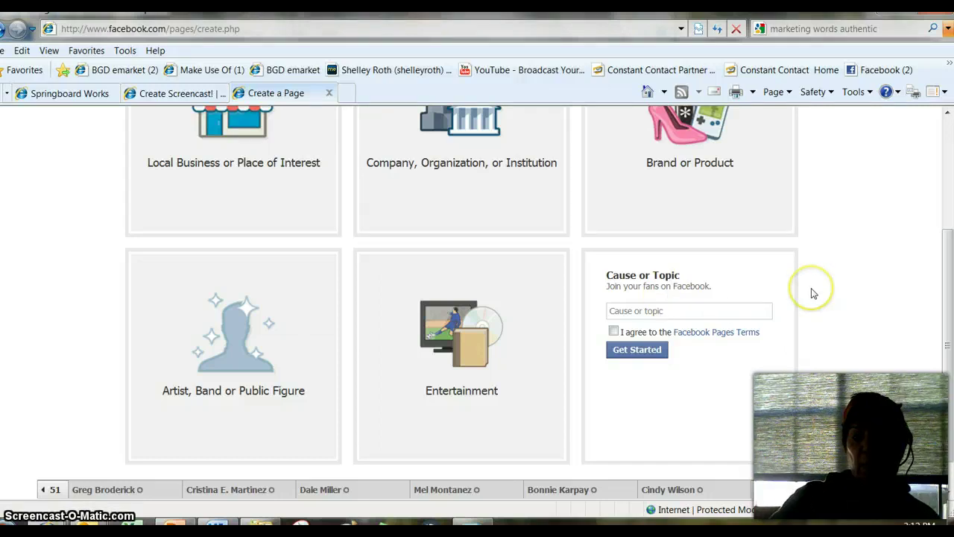
Bring the PowerPoint presentation with the Facebook Fan Page Set Up title slide to the front
{"action": "scroll", "coordinate": [813, 292], "scroll_direction": "up", "scroll_amount": 3}
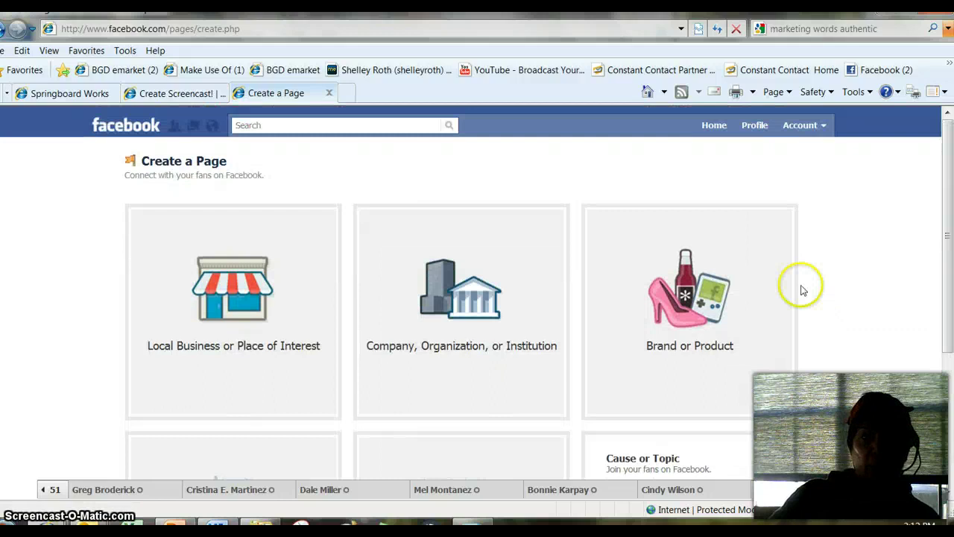
{"action": "mouse_move", "coordinate": [186, 518]}
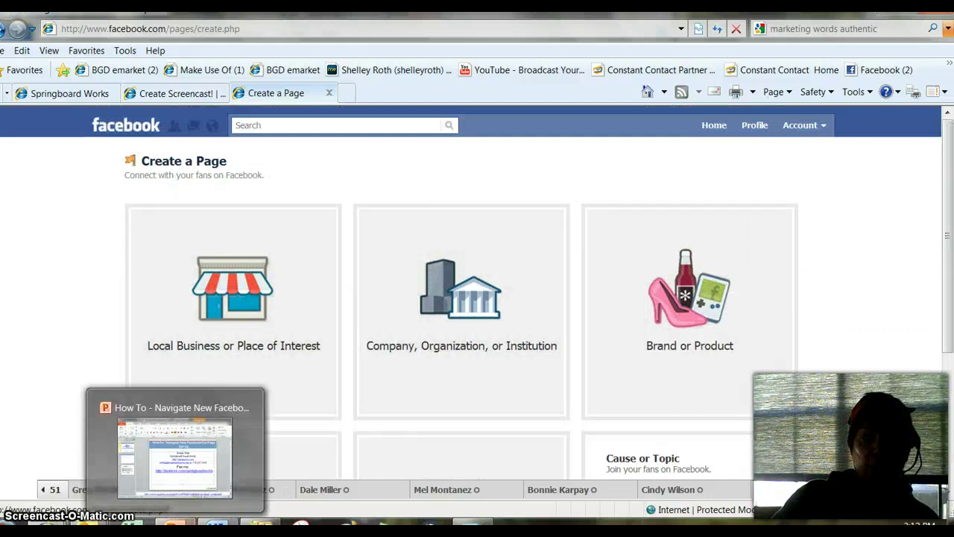
{"action": "left_click", "coordinate": [190, 477]}
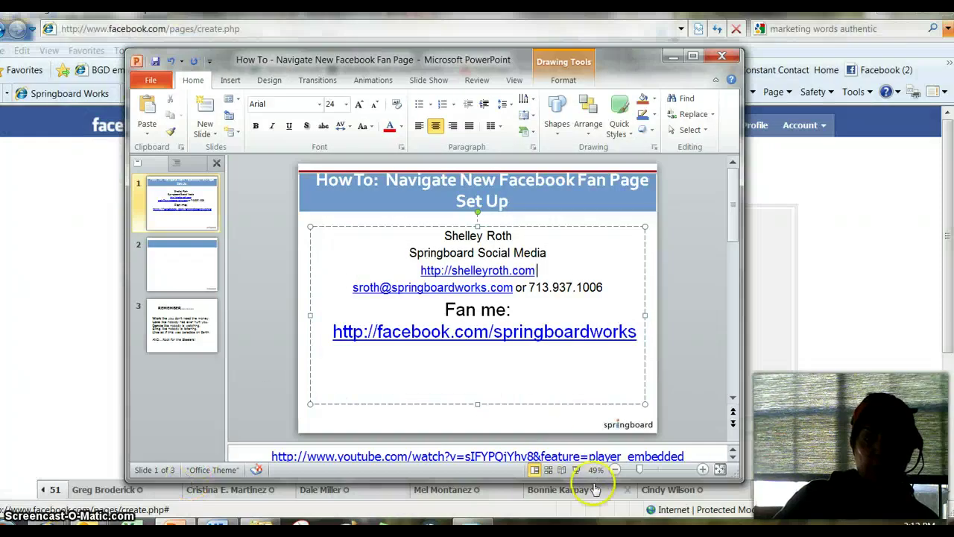